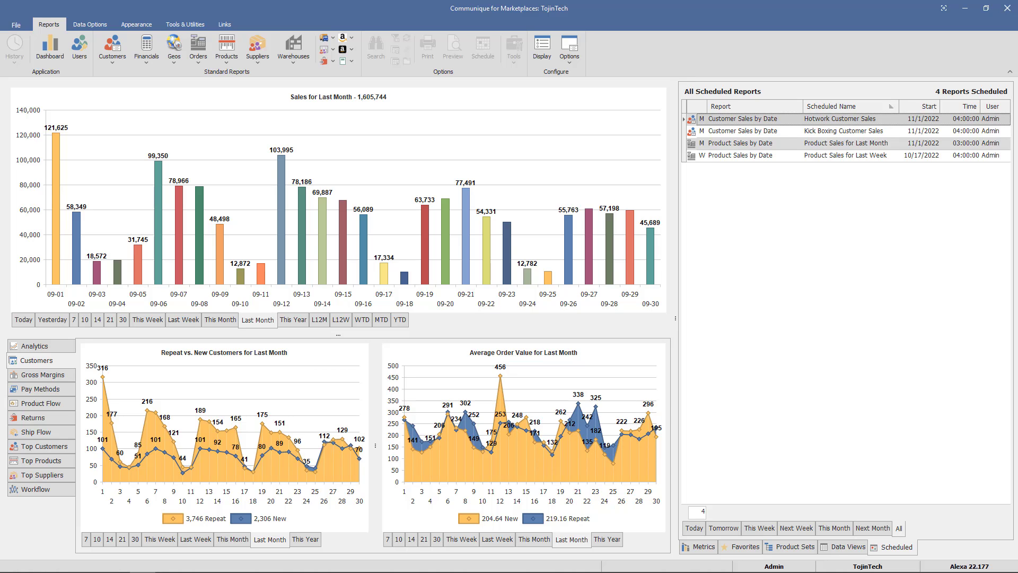
Step: Sort scheduled reports by Report name, briefly filter to Customer Sales by Date, then restore (All)
click(784, 105)
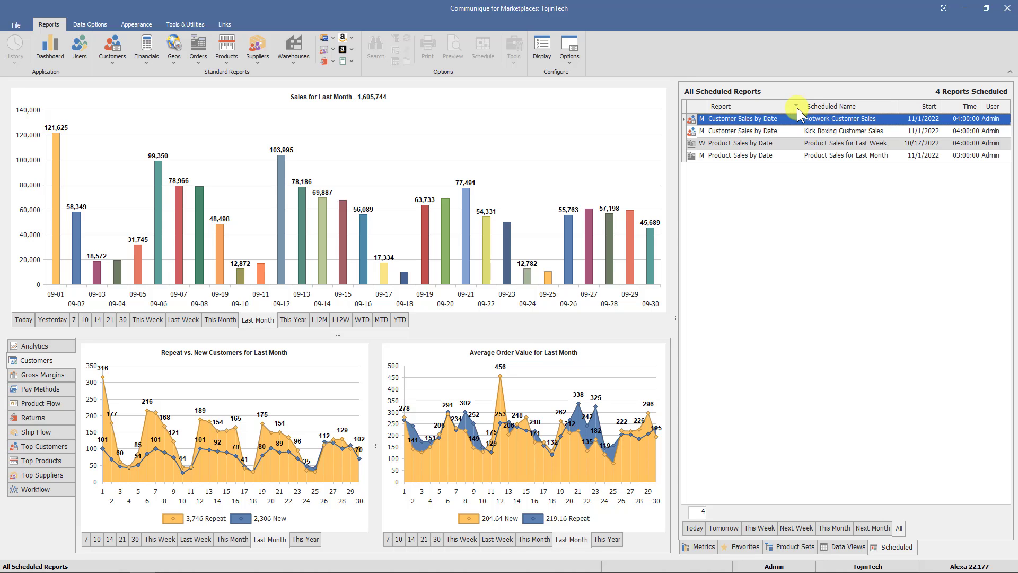
click(795, 106)
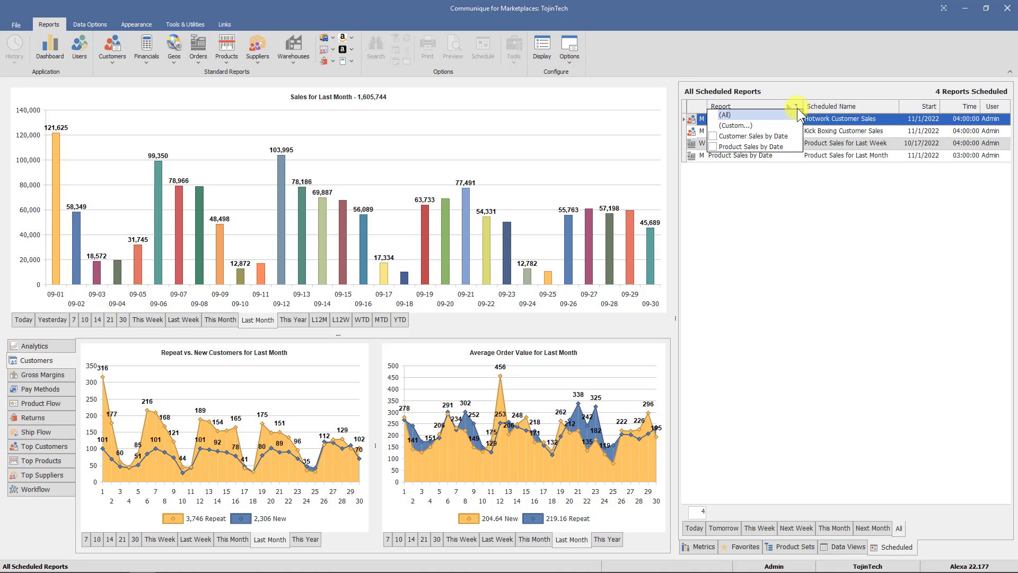
click(778, 136)
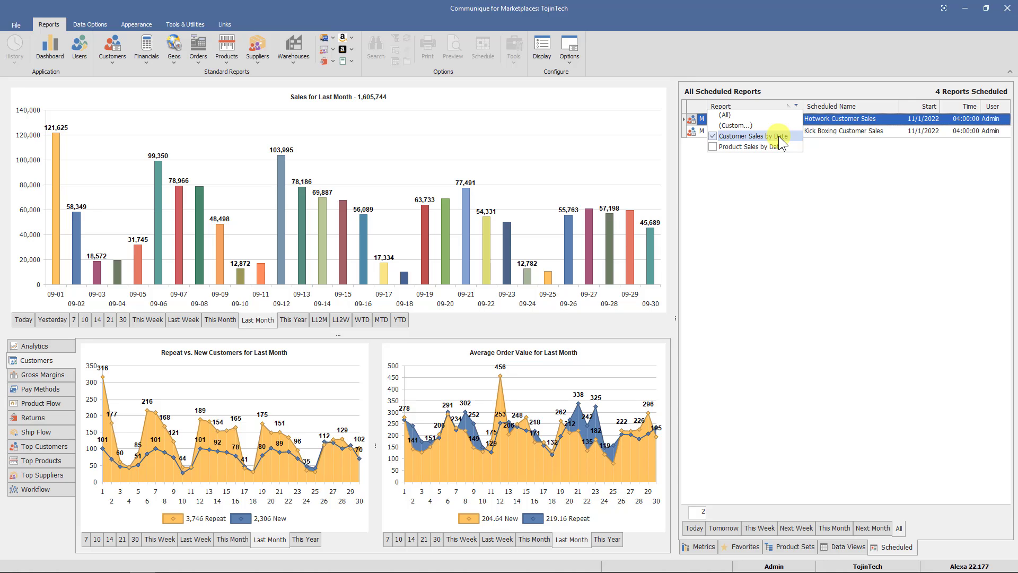
click(754, 116)
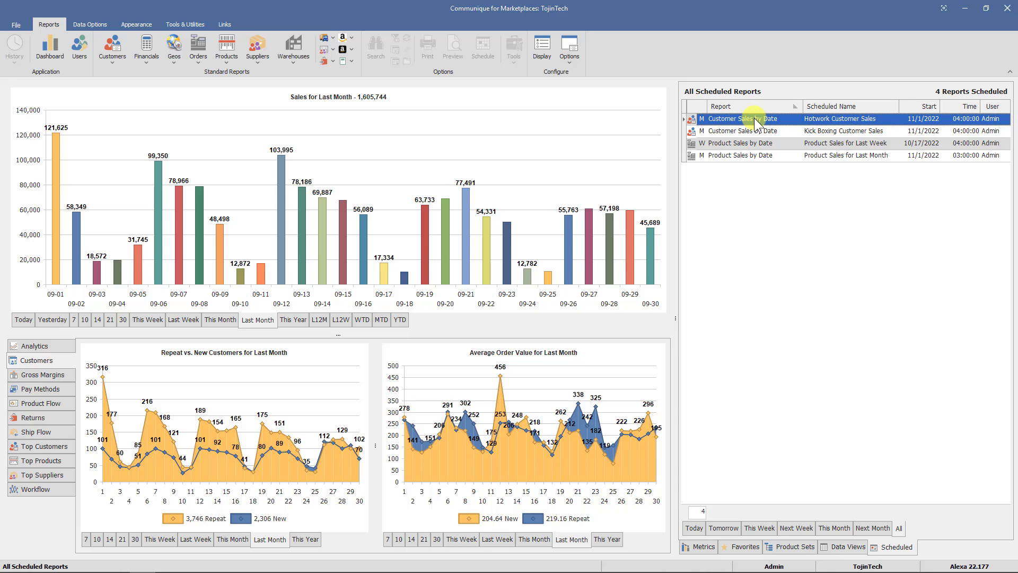
right_click(833, 245)
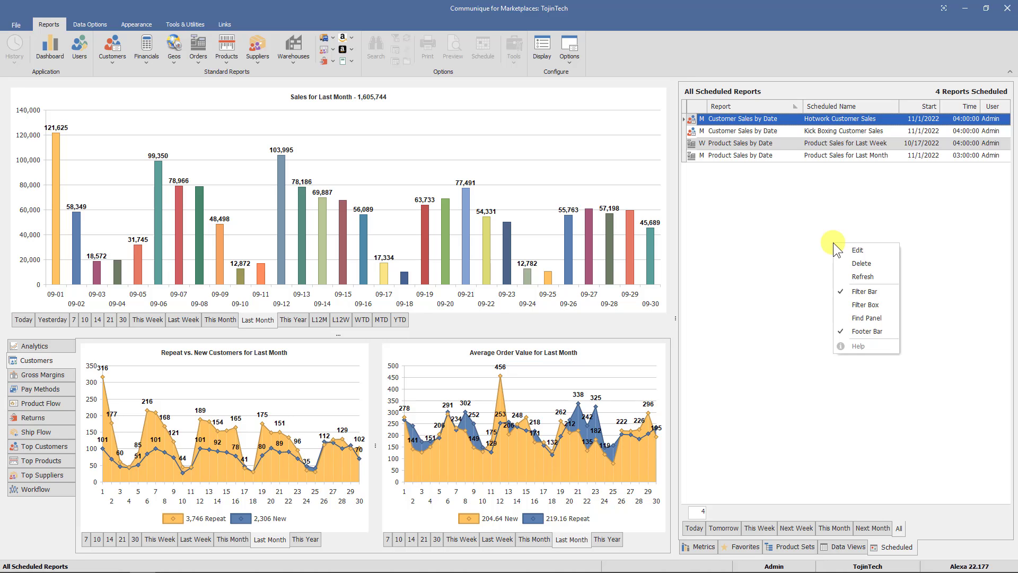
click(890, 249)
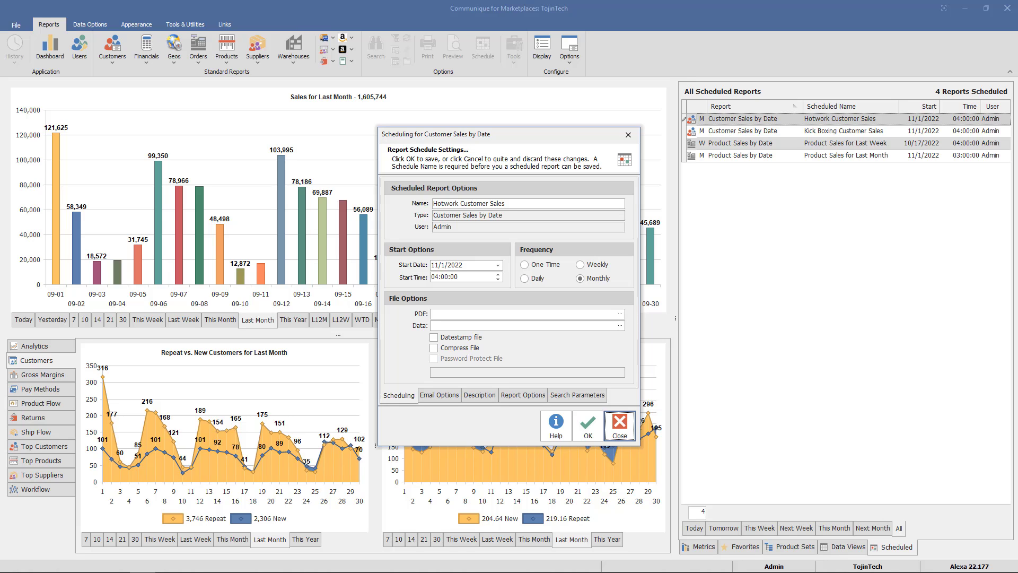
click(621, 425)
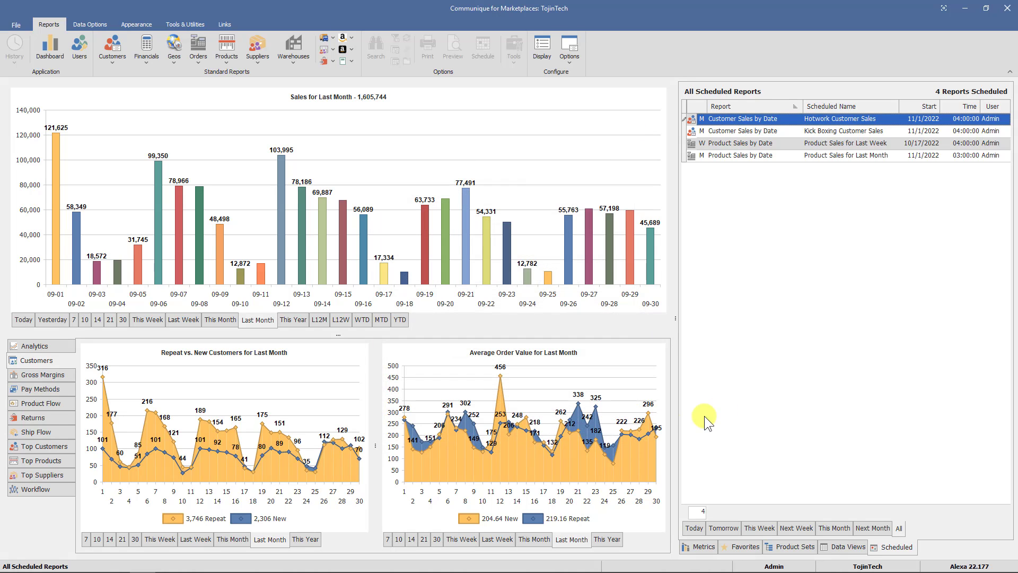
right_click(827, 299)
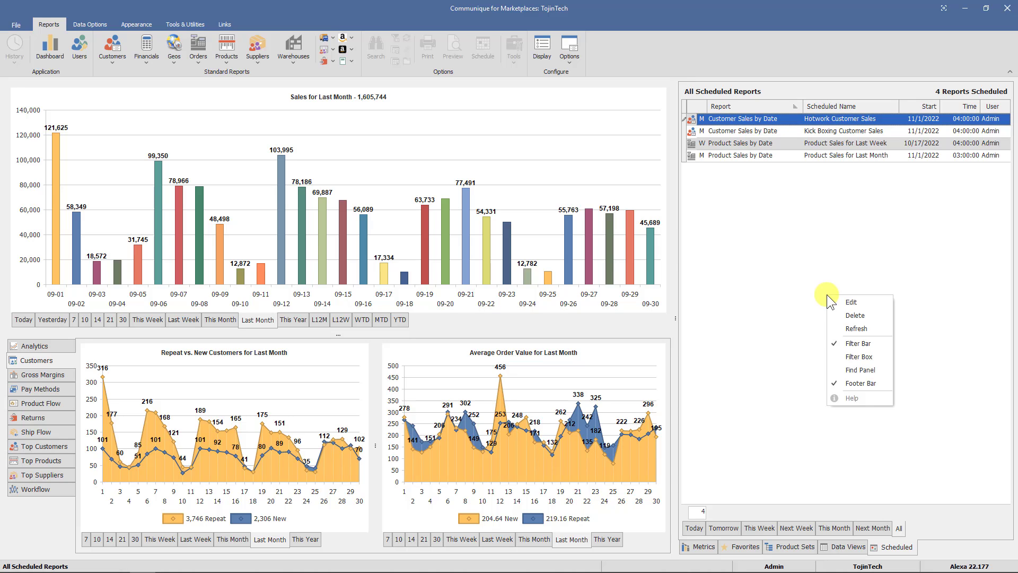
right_click(856, 261)
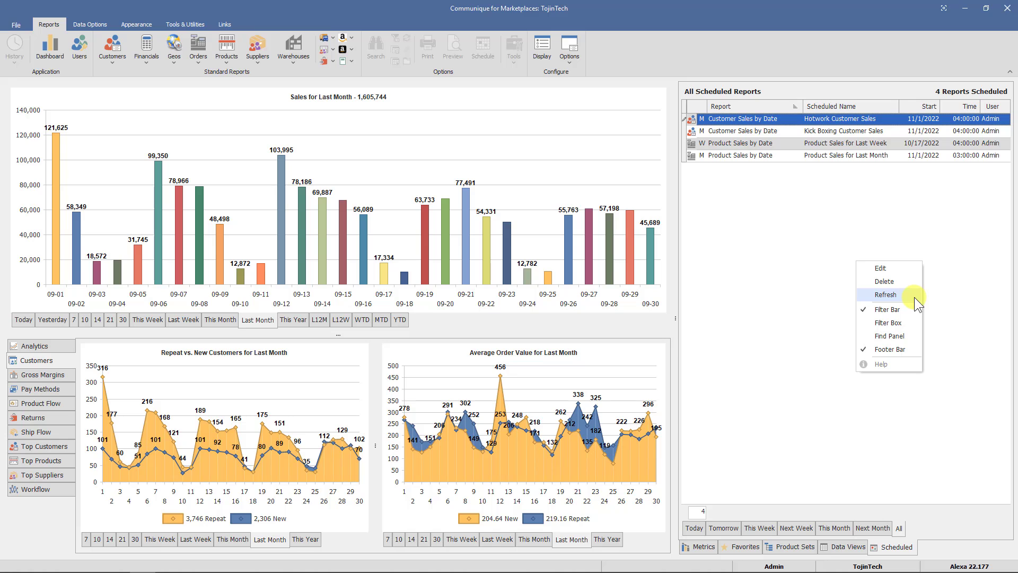
click(914, 296)
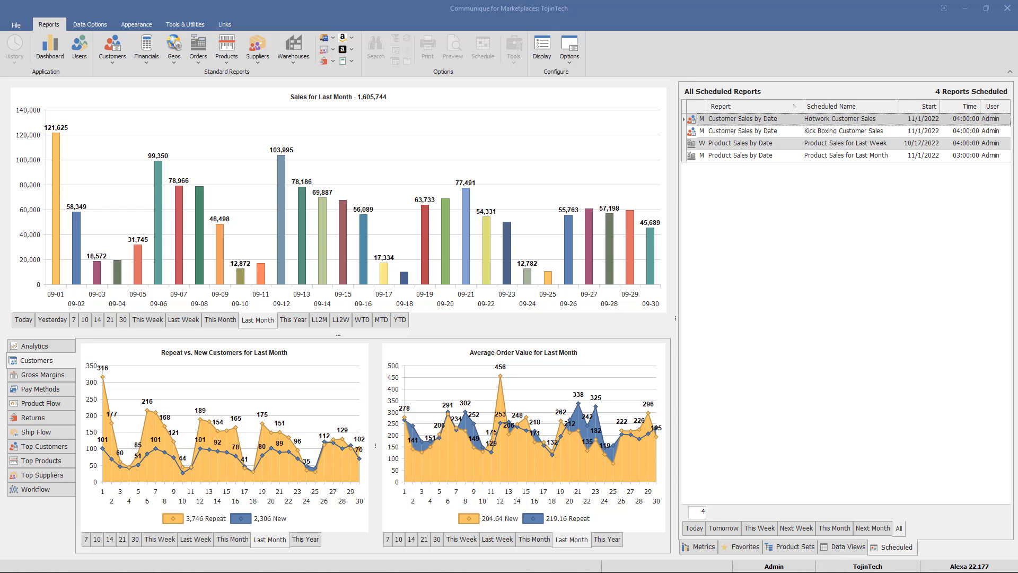
Step: Browse the report menus and open the Product Sales by Date report
click(112, 47)
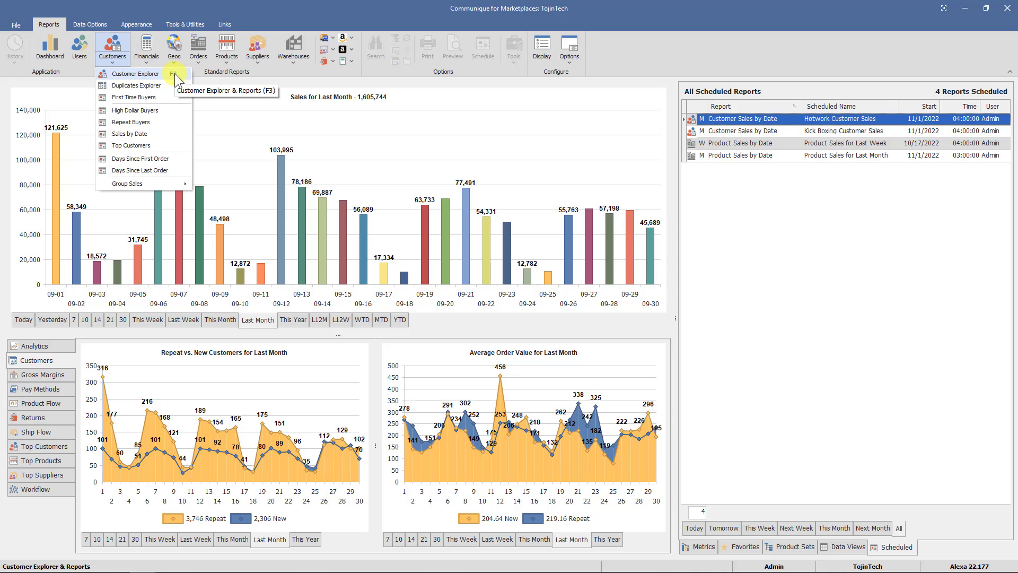
click(174, 50)
mouse_move(223, 109)
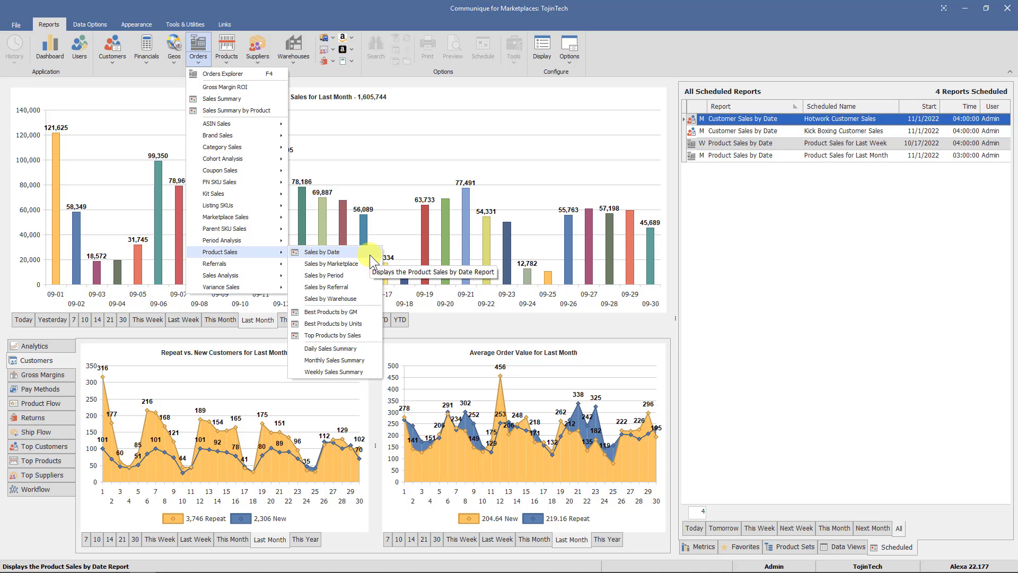
click(371, 256)
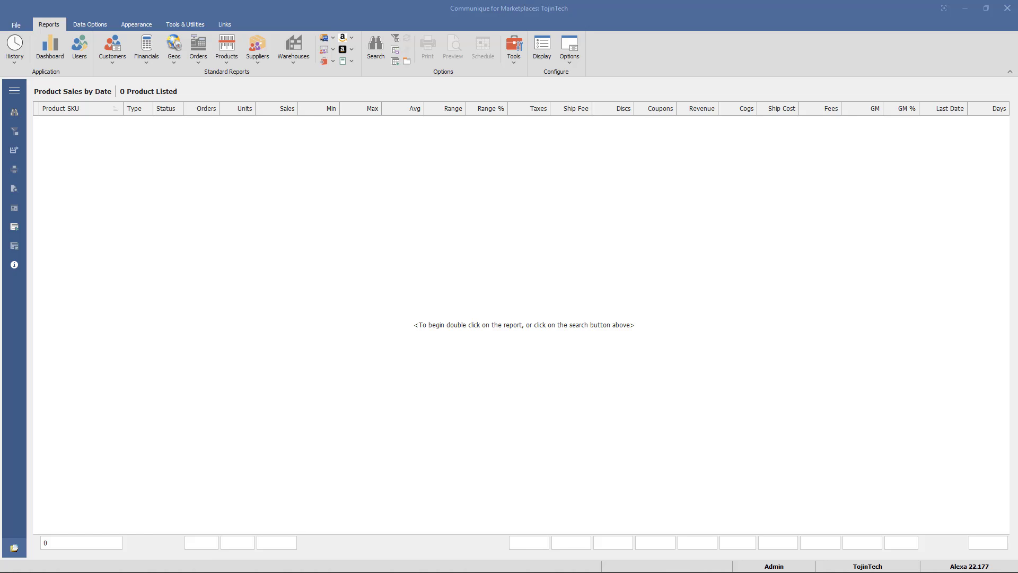
Step: Filter Product Sales by Date to last month, loading 652 products, then bring up its context menu
right_click(597, 273)
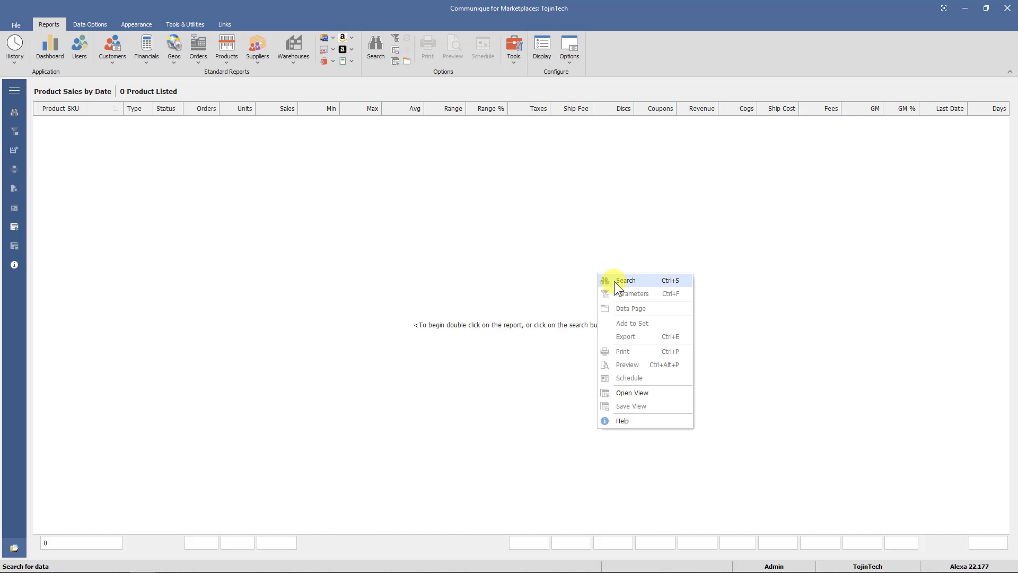
click(614, 281)
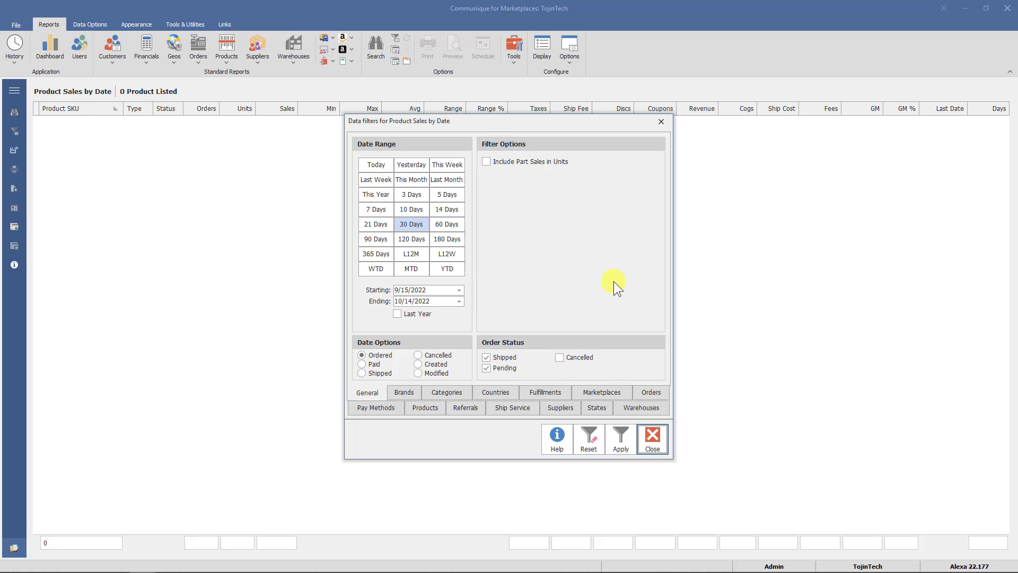
click(451, 179)
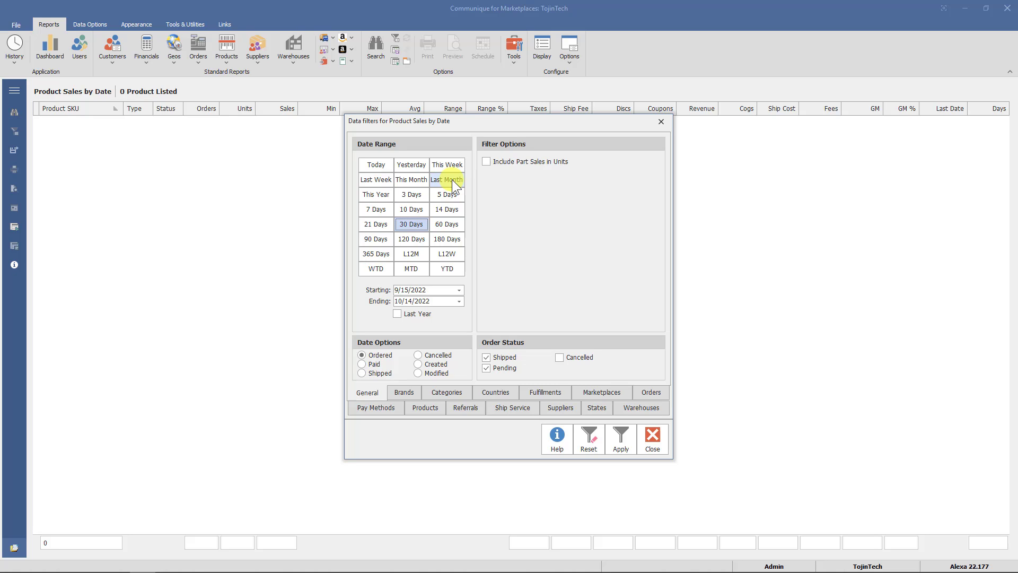
click(452, 179)
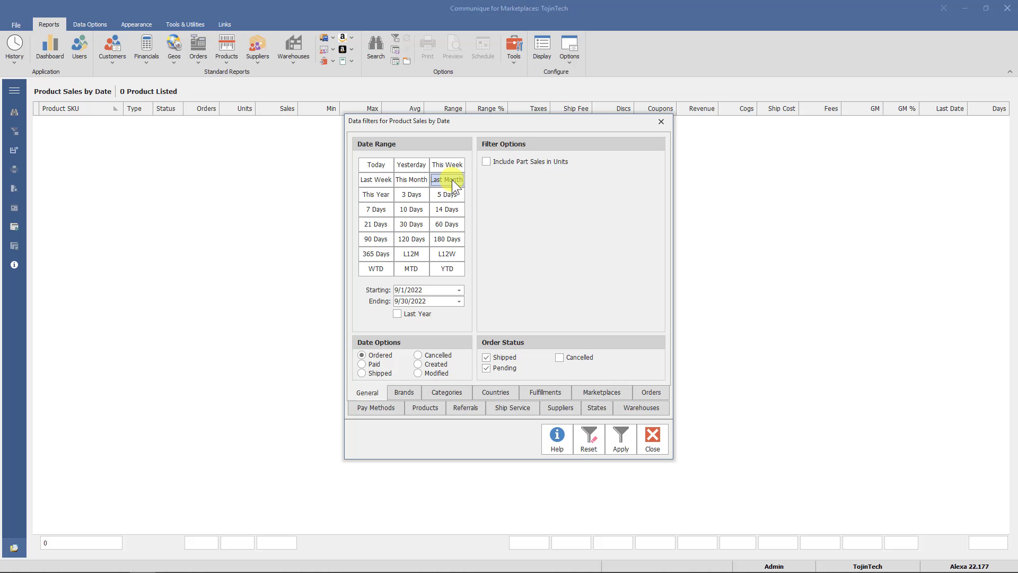
click(627, 443)
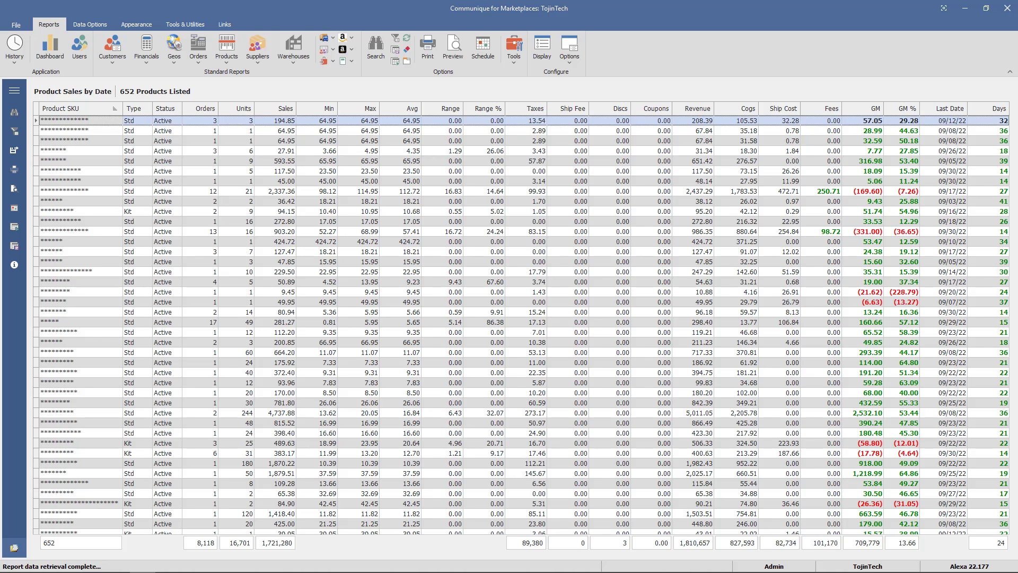
right_click(552, 262)
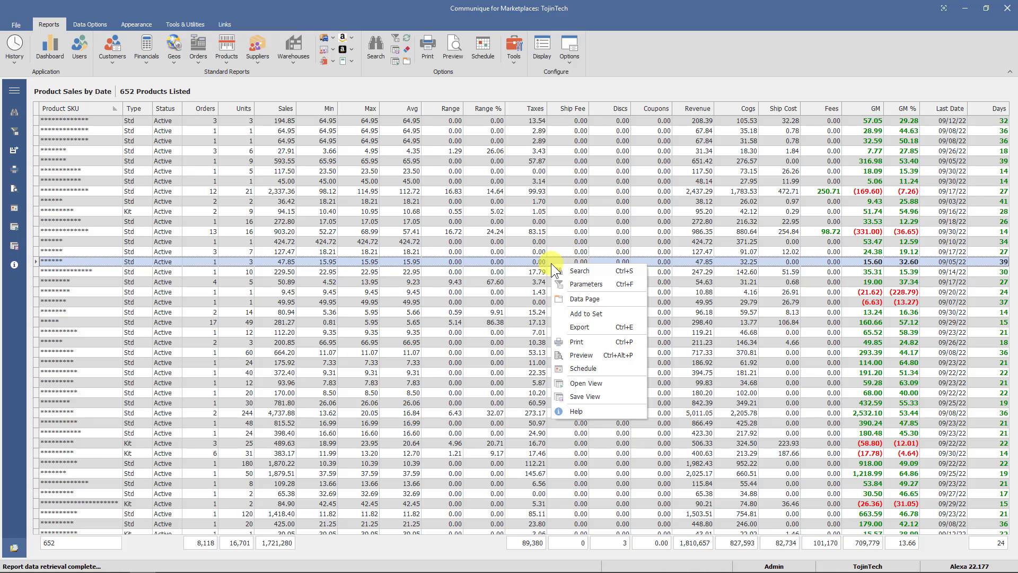
Step: Create a schedule for the report and rename it 'Product Sales for Last Month'
click(603, 372)
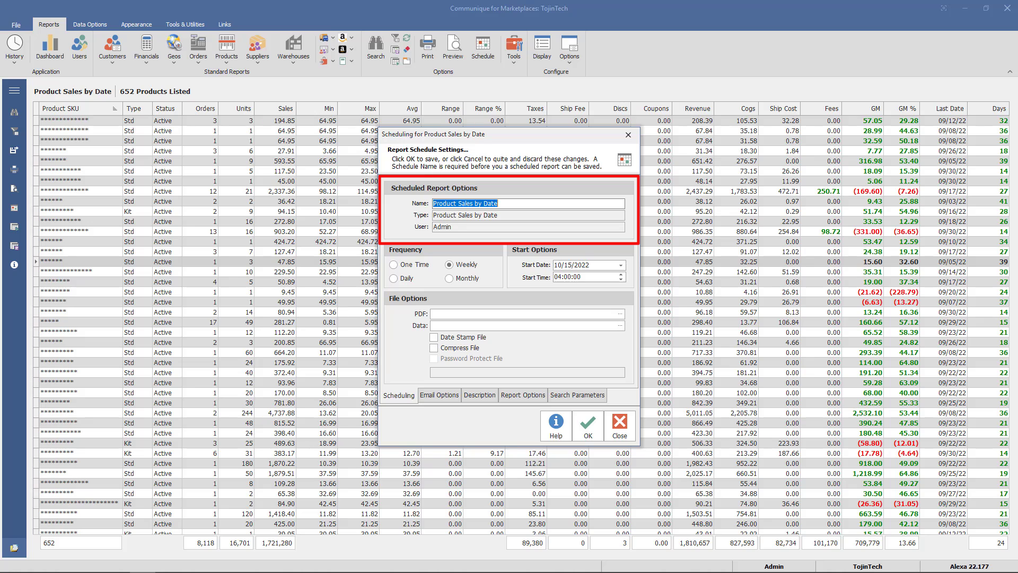
click(519, 205)
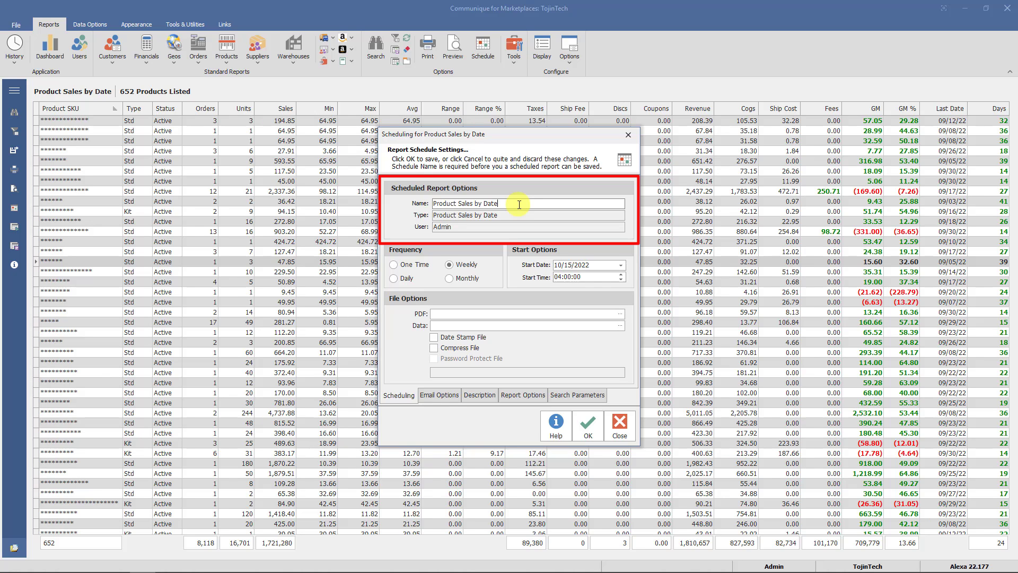
key(BackSpace)
key(BackSpace)
key(BackSpace)
key(BackSpace)
key(BackSpace)
key(BackSpace)
key(BackSpace)
text(for Last Month)
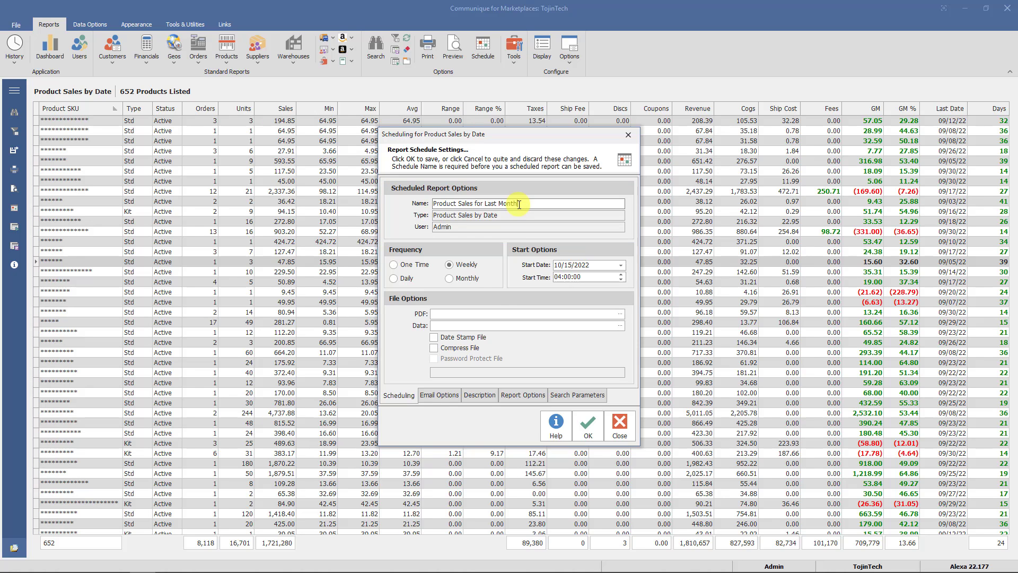
Step: Set the schedule frequency to Monthly with a start date of November 1, 2022
click(471, 279)
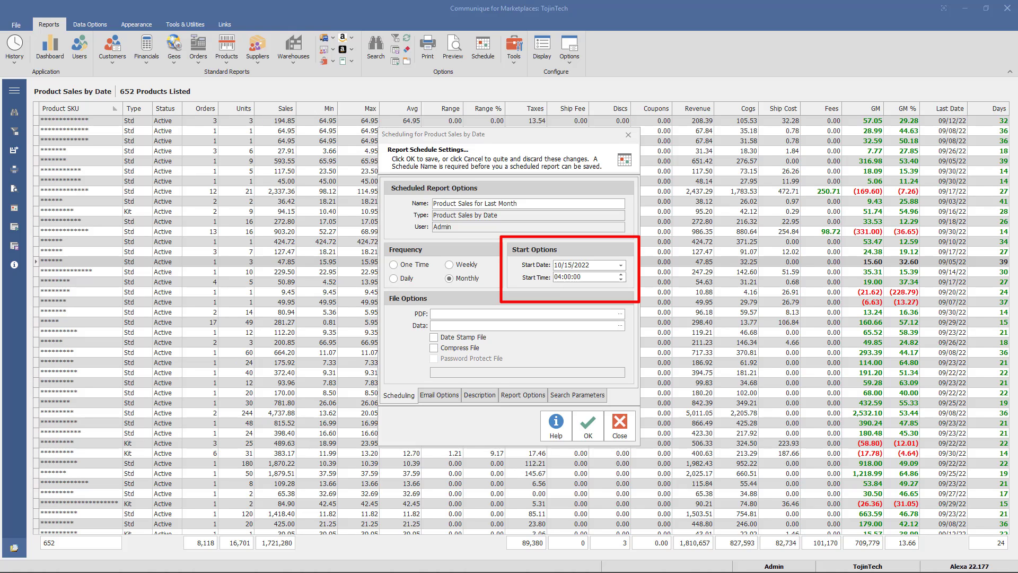
click(621, 265)
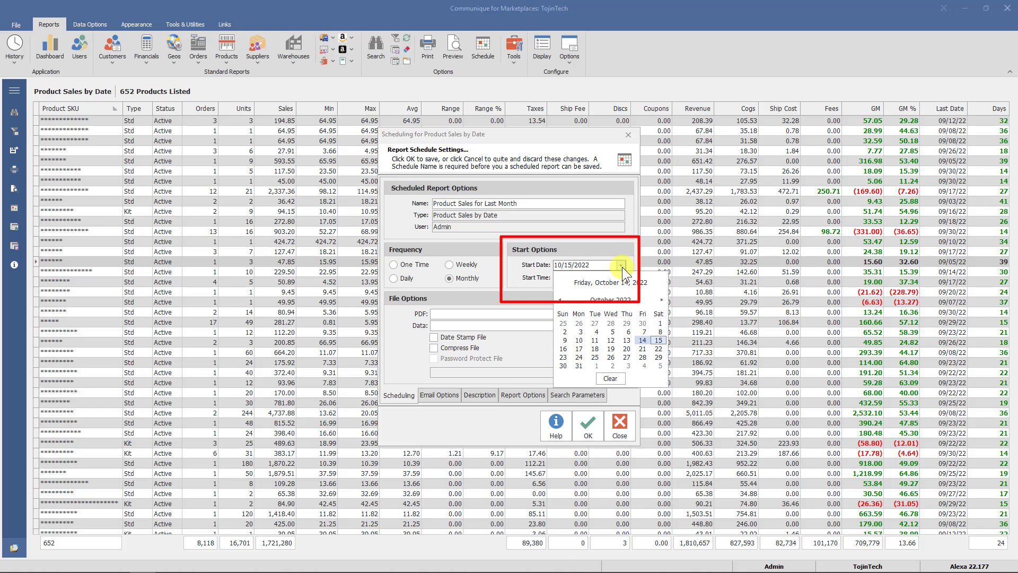
click(596, 365)
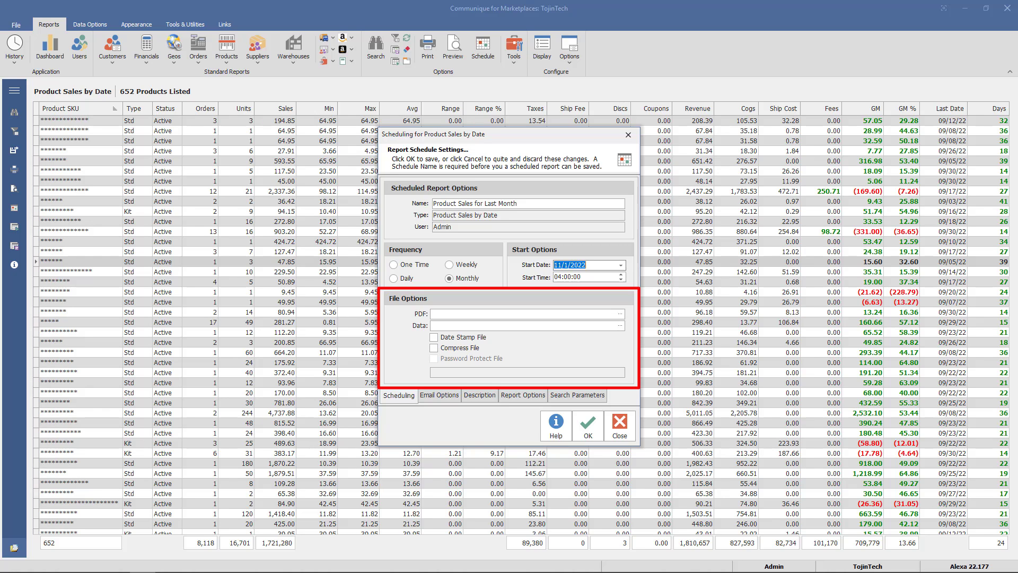
click(619, 313)
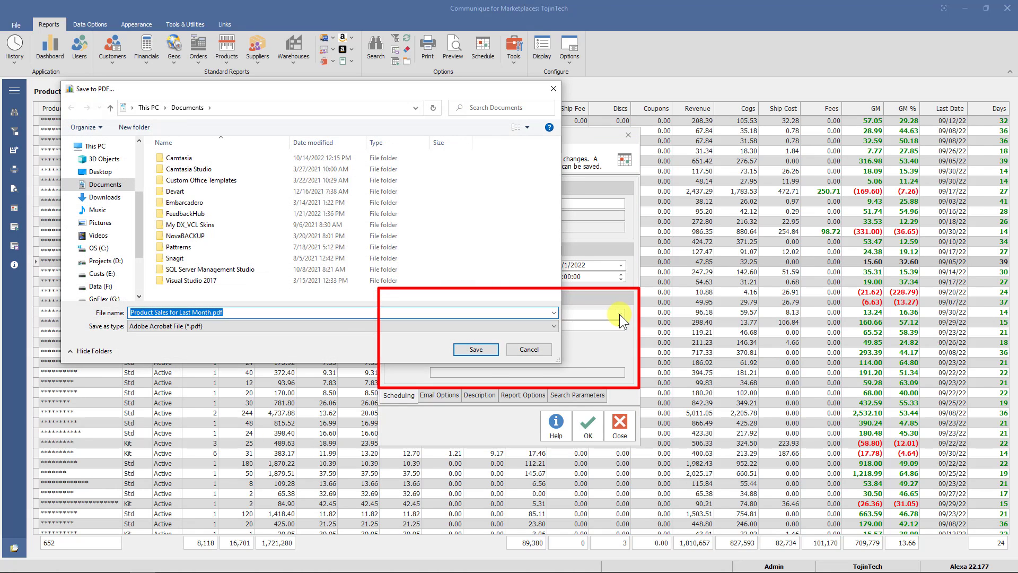
click(530, 348)
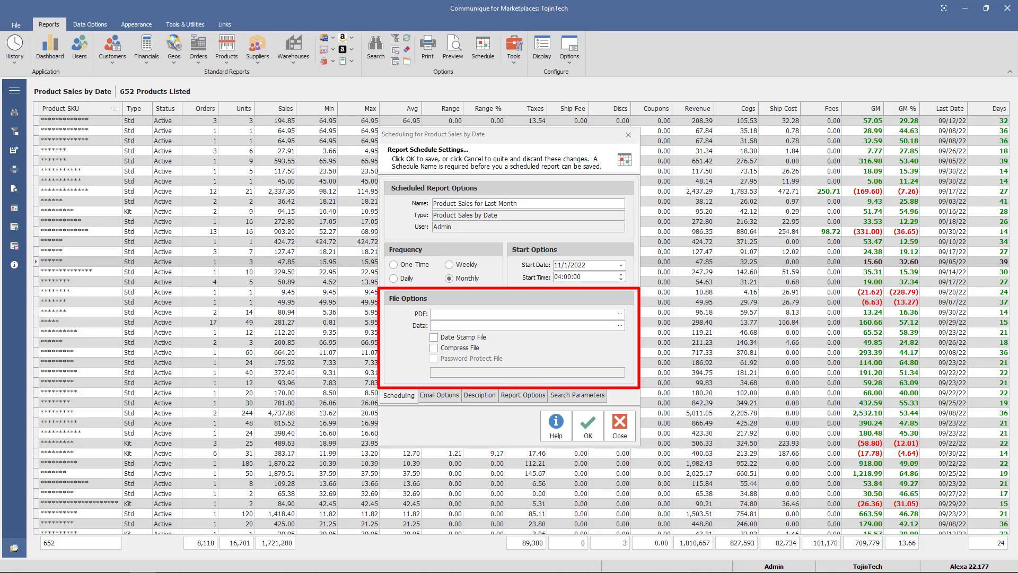
Step: Enter the recipient's e-mail address in the To field of Email Options, then view the Description
click(440, 395)
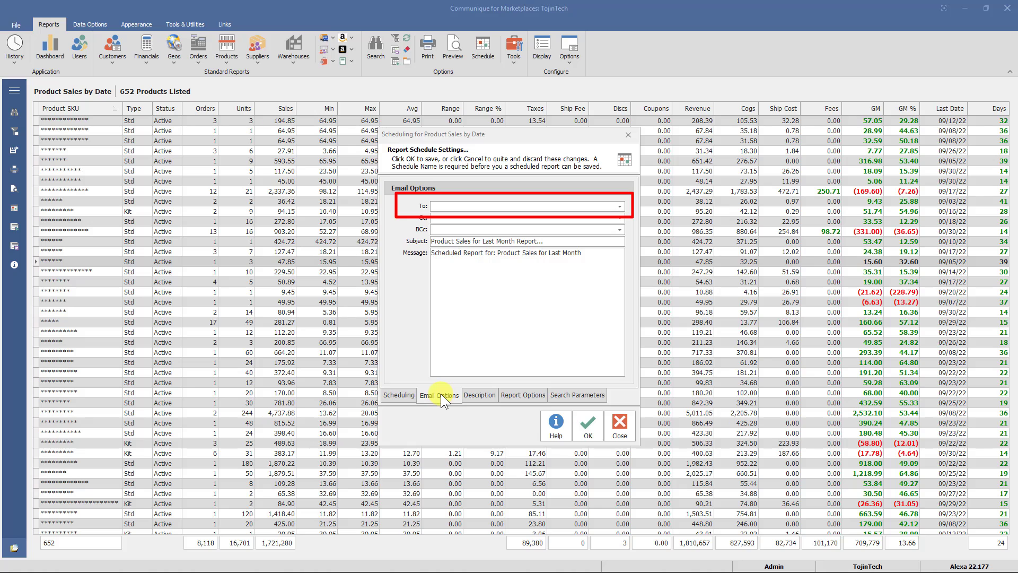
click(443, 206)
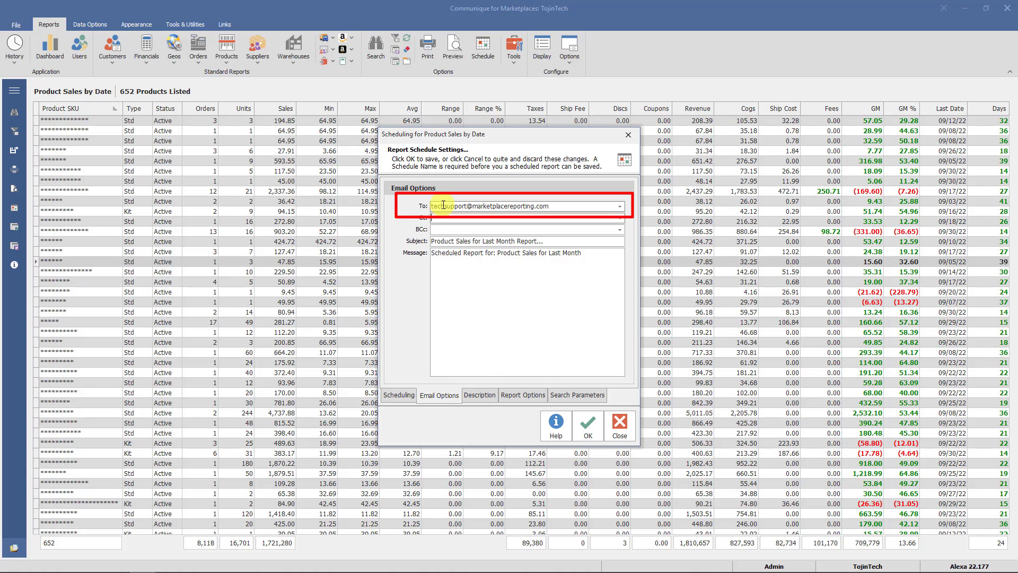
click(479, 394)
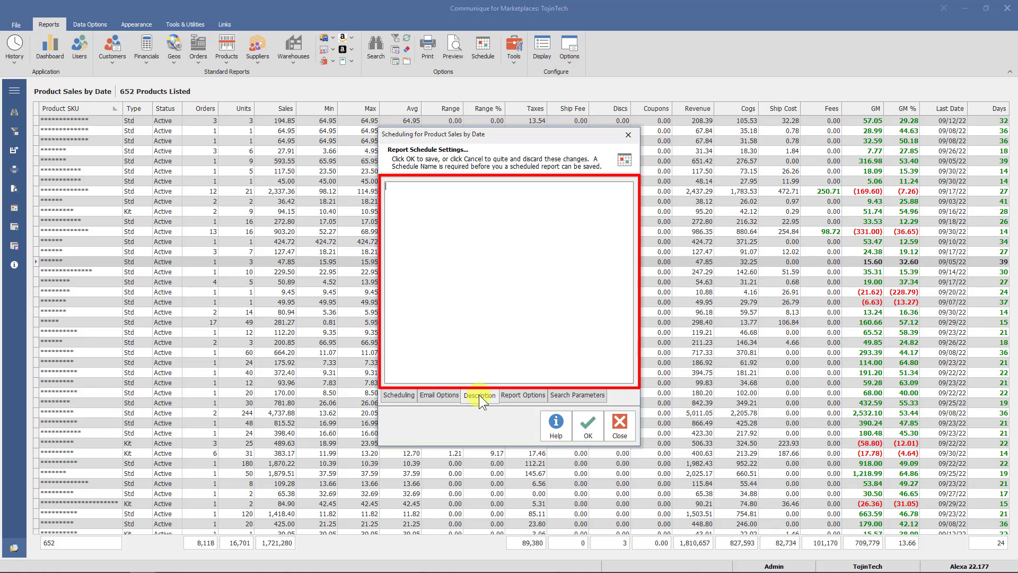
Step: Review Report Options and Search Parameters, showing ordered dates 9/1/2022–9/30/2022
click(524, 395)
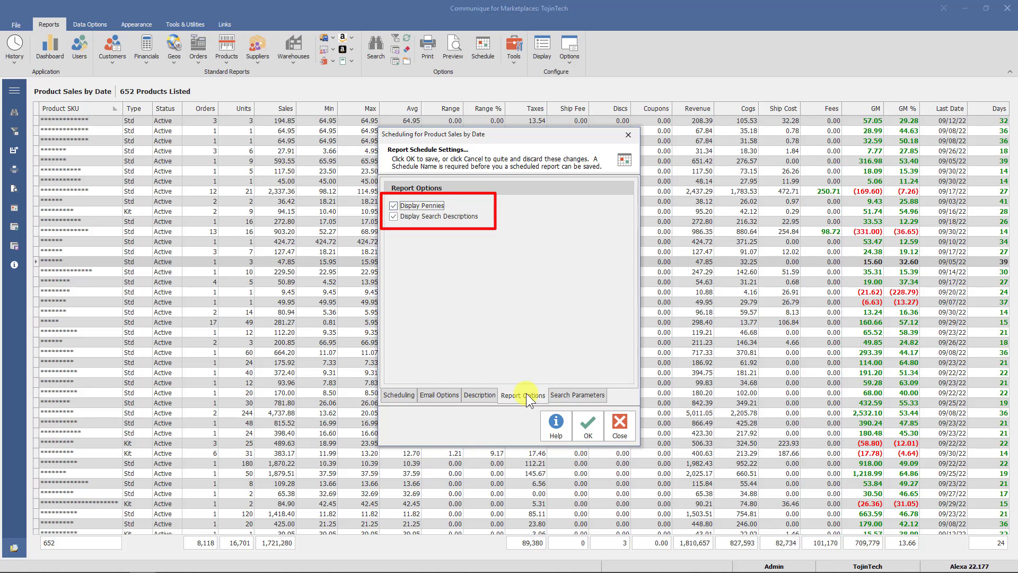
click(580, 398)
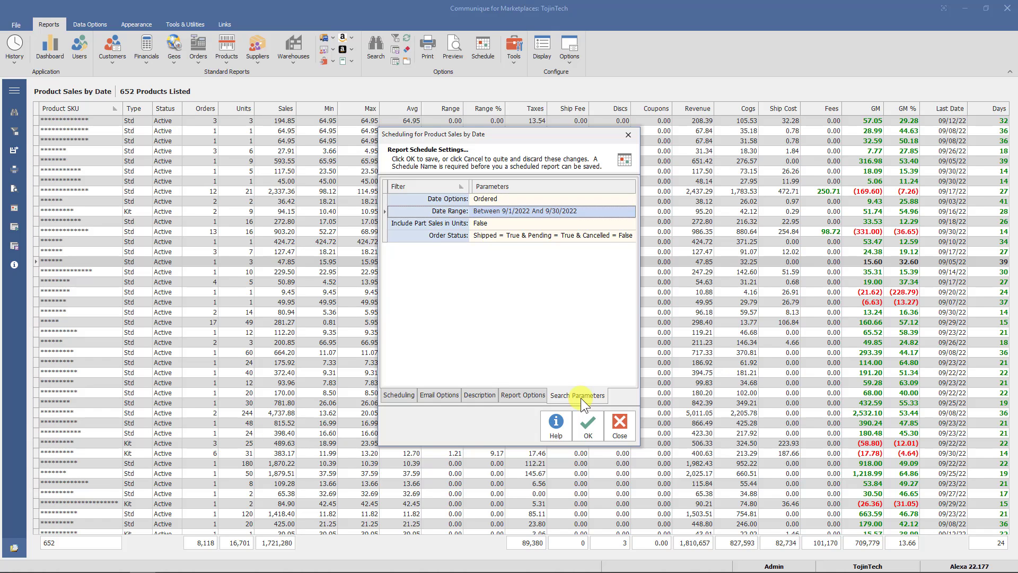
Step: Save the schedule with OK and view it in the Scheduled reports list
click(589, 424)
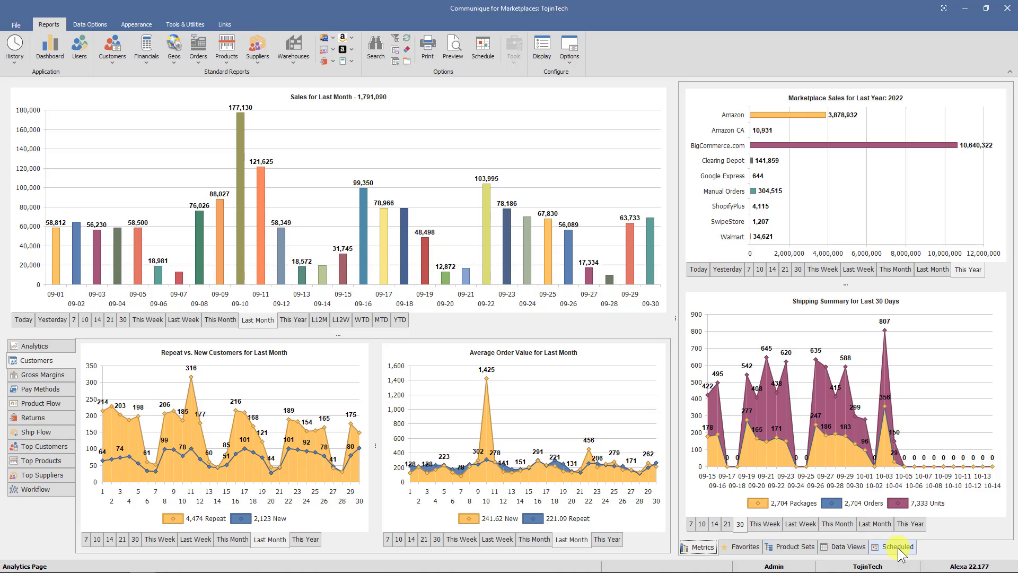
click(898, 547)
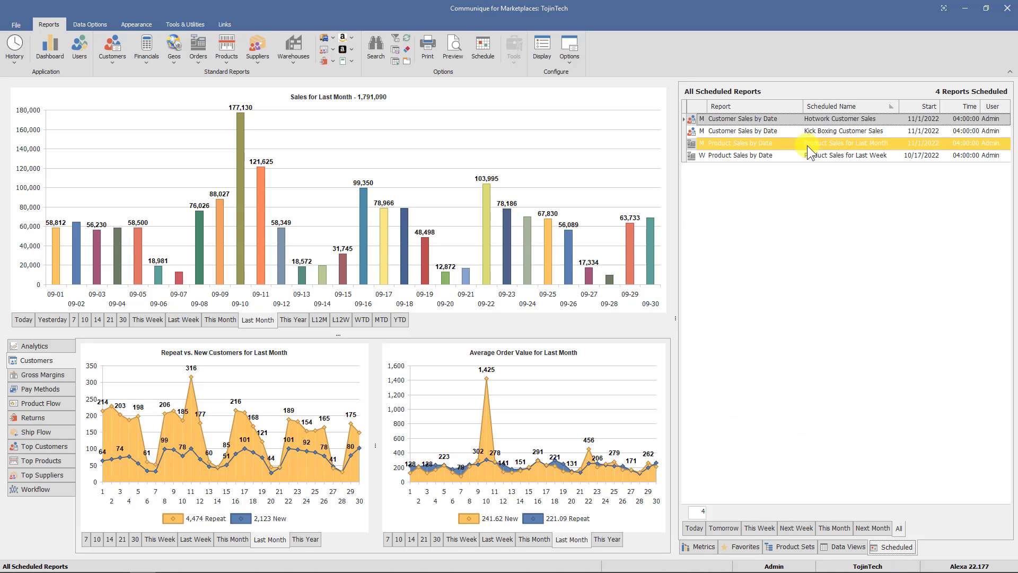